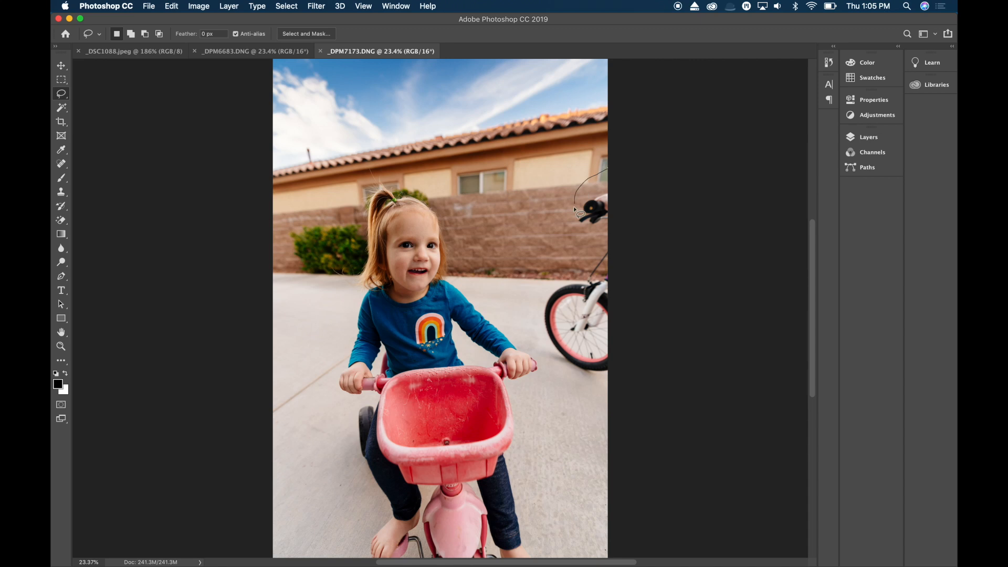
Step: Lasso the bicycle at the photo's right edge, adding its handlebar, front wheel and the area up to the image border to the selection
{"action": "mouse_move", "coordinate": [530, 291]}
{"action": "left_mouse_down"}
{"action": "mouse_move", "coordinate": [530, 323]}
{"action": "mouse_move", "coordinate": [556, 365]}
{"action": "left_mouse_up"}
{"action": "left_click", "coordinate": [558, 371]}
{"action": "mouse_move", "coordinate": [557, 212]}
{"action": "left_mouse_down"}
{"action": "mouse_move", "coordinate": [564, 241]}
{"action": "mouse_move", "coordinate": [539, 272]}
{"action": "left_mouse_up"}
{"action": "left_click_drag", "start_coordinate": [610, 389], "coordinate": [639, 247]}
{"action": "key", "text": "shift"}
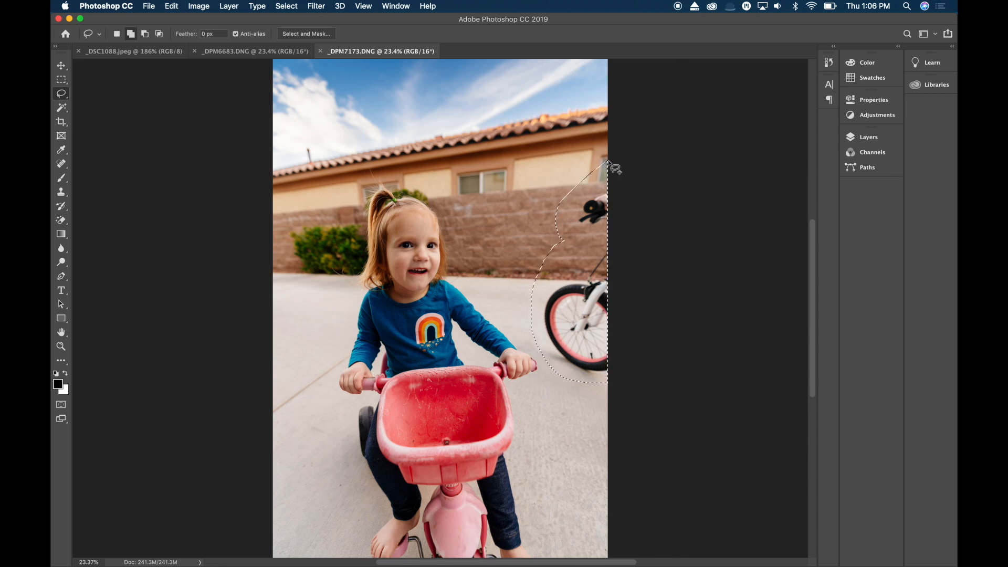
Step: Try to remove the selected bicycle with a Content-Aware fill in Normal mode at 100% opacity
{"action": "key", "text": "shift+BackSpace"}
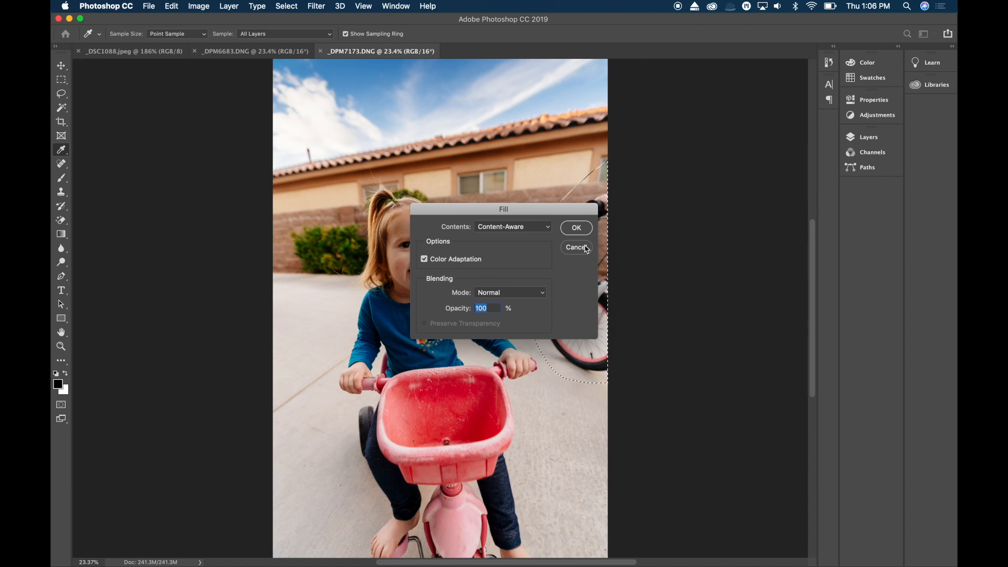
{"action": "key", "text": "Return"}
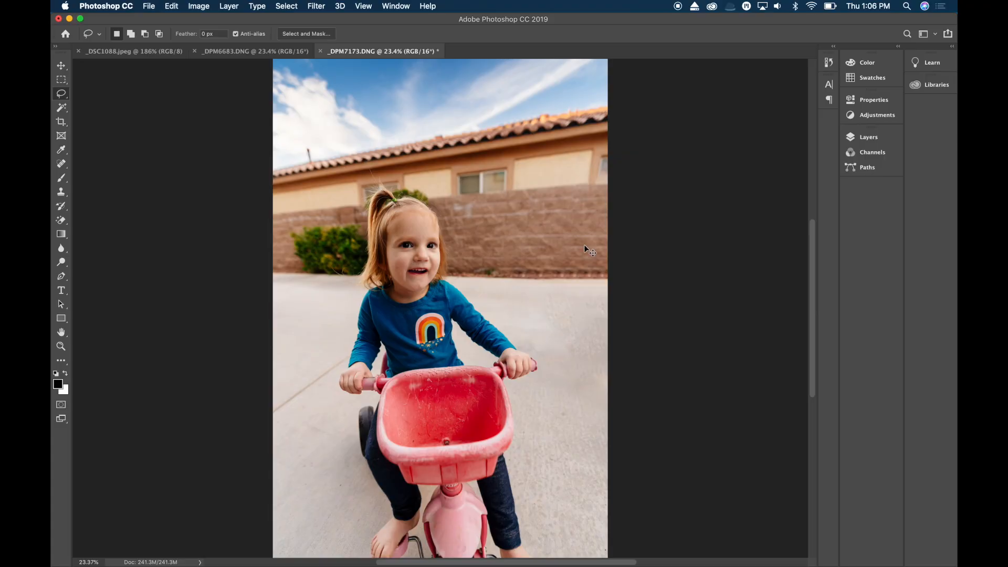
{"action": "key", "text": "super+z"}
{"action": "key", "text": "super+z"}
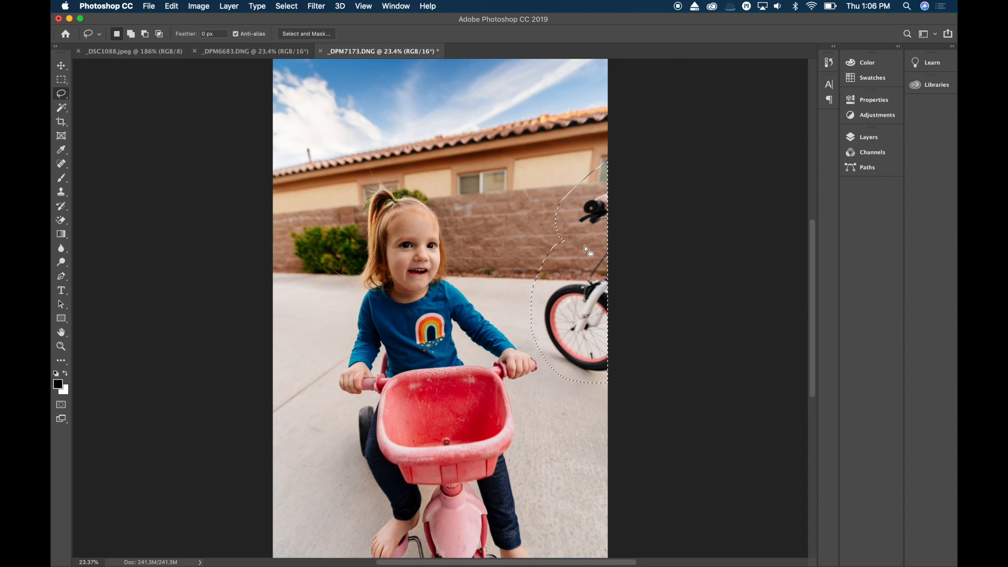
Step: Remove the selected bicycle using Content-Aware Fill, excluding the girl and her tricycle from the sampling area and outputting to a new layer
{"action": "left_click", "coordinate": [170, 5]}
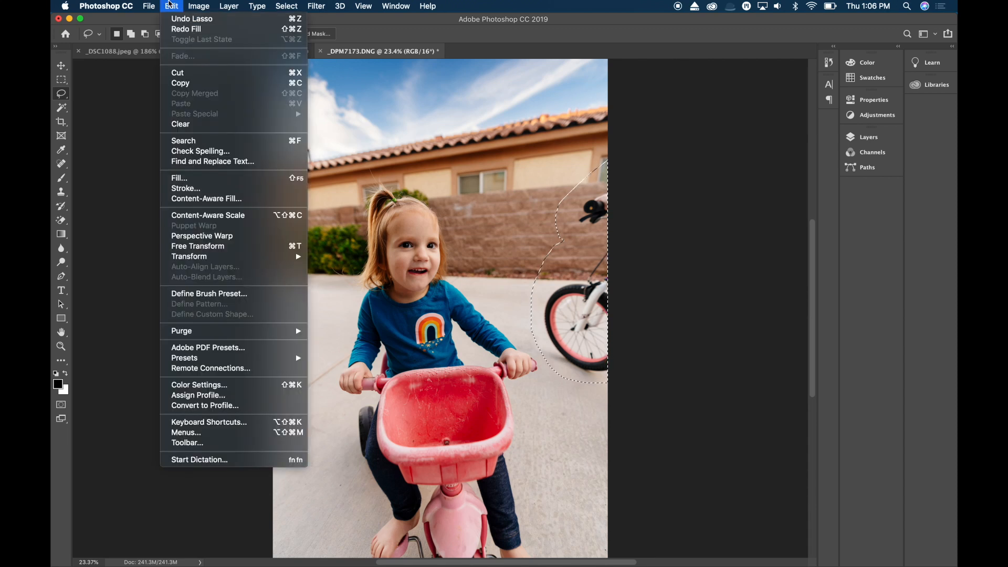
{"action": "left_click", "coordinate": [179, 198]}
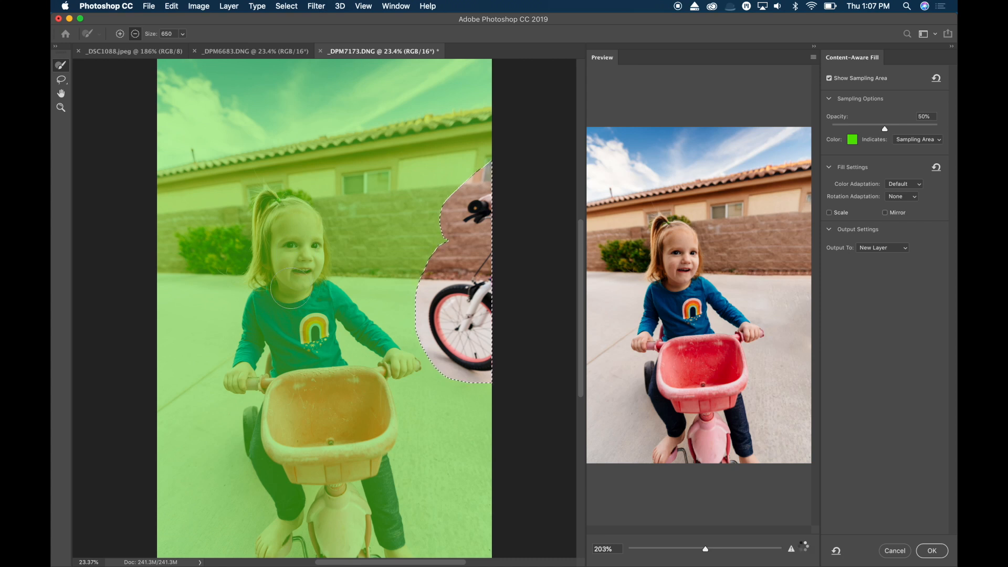
{"action": "mouse_move", "coordinate": [277, 215]}
{"action": "left_mouse_down"}
{"action": "mouse_move", "coordinate": [302, 230]}
{"action": "mouse_move", "coordinate": [293, 227]}
{"action": "mouse_move", "coordinate": [305, 282]}
{"action": "mouse_move", "coordinate": [336, 299]}
{"action": "mouse_move", "coordinate": [384, 352]}
{"action": "mouse_move", "coordinate": [390, 373]}
{"action": "mouse_move", "coordinate": [400, 372]}
{"action": "mouse_move", "coordinate": [322, 331]}
{"action": "mouse_move", "coordinate": [247, 210]}
{"action": "left_mouse_up"}
{"action": "mouse_move", "coordinate": [244, 348]}
{"action": "left_mouse_down"}
{"action": "mouse_move", "coordinate": [279, 320]}
{"action": "mouse_move", "coordinate": [247, 376]}
{"action": "mouse_move", "coordinate": [354, 375]}
{"action": "mouse_move", "coordinate": [341, 369]}
{"action": "mouse_move", "coordinate": [373, 422]}
{"action": "mouse_move", "coordinate": [390, 543]}
{"action": "mouse_move", "coordinate": [372, 526]}
{"action": "mouse_move", "coordinate": [344, 420]}
{"action": "mouse_move", "coordinate": [346, 525]}
{"action": "mouse_move", "coordinate": [373, 542]}
{"action": "mouse_move", "coordinate": [258, 539]}
{"action": "mouse_move", "coordinate": [312, 511]}
{"action": "mouse_move", "coordinate": [320, 530]}
{"action": "mouse_move", "coordinate": [257, 445]}
{"action": "mouse_move", "coordinate": [243, 335]}
{"action": "mouse_move", "coordinate": [259, 416]}
{"action": "mouse_move", "coordinate": [321, 398]}
{"action": "mouse_move", "coordinate": [281, 436]}
{"action": "mouse_move", "coordinate": [272, 423]}
{"action": "mouse_move", "coordinate": [240, 418]}
{"action": "mouse_move", "coordinate": [232, 390]}
{"action": "mouse_move", "coordinate": [243, 372]}
{"action": "left_mouse_up"}
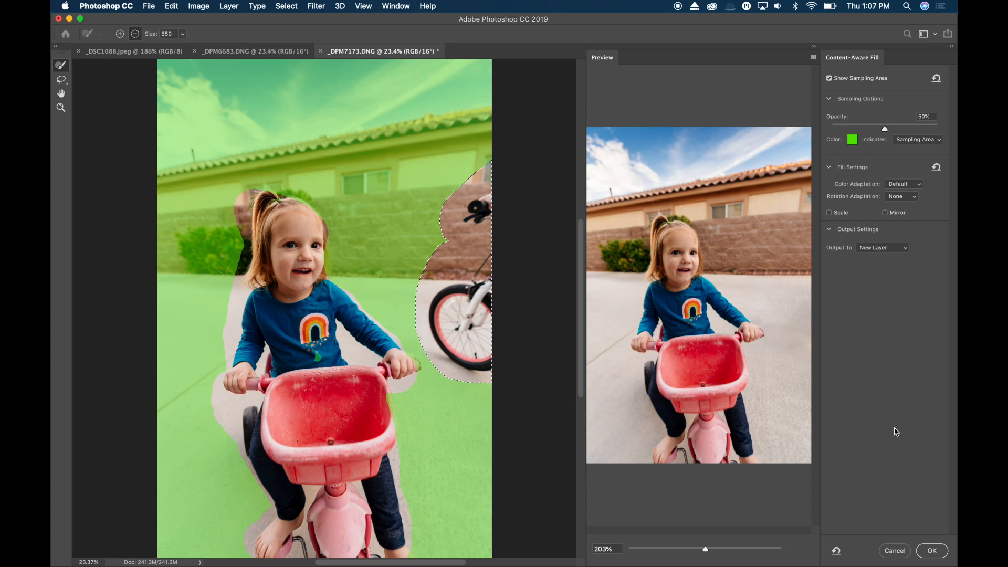
{"action": "left_click", "coordinate": [933, 551]}
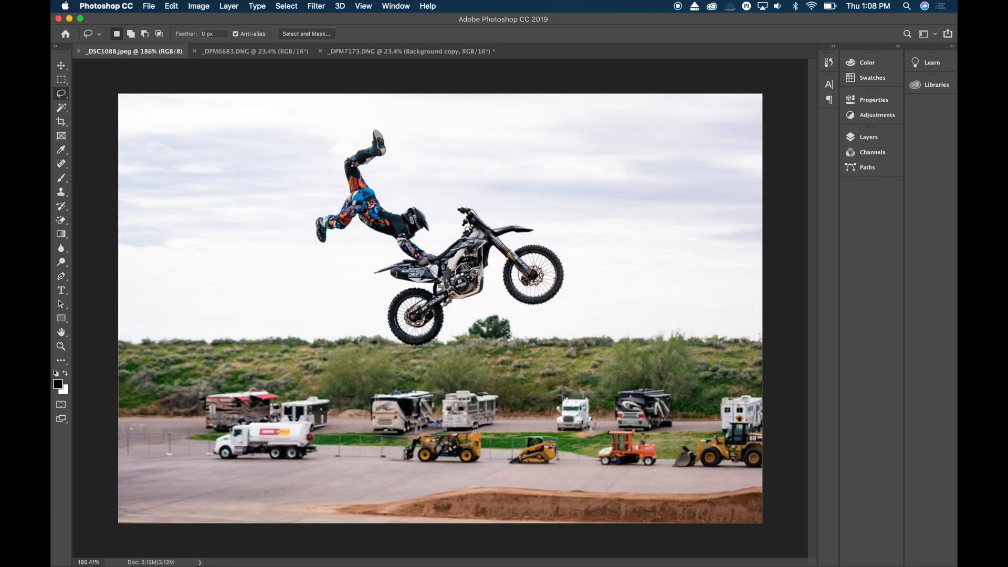
Step: Check the installed Photoshop release in the program's version information
{"action": "left_click", "coordinate": [106, 5]}
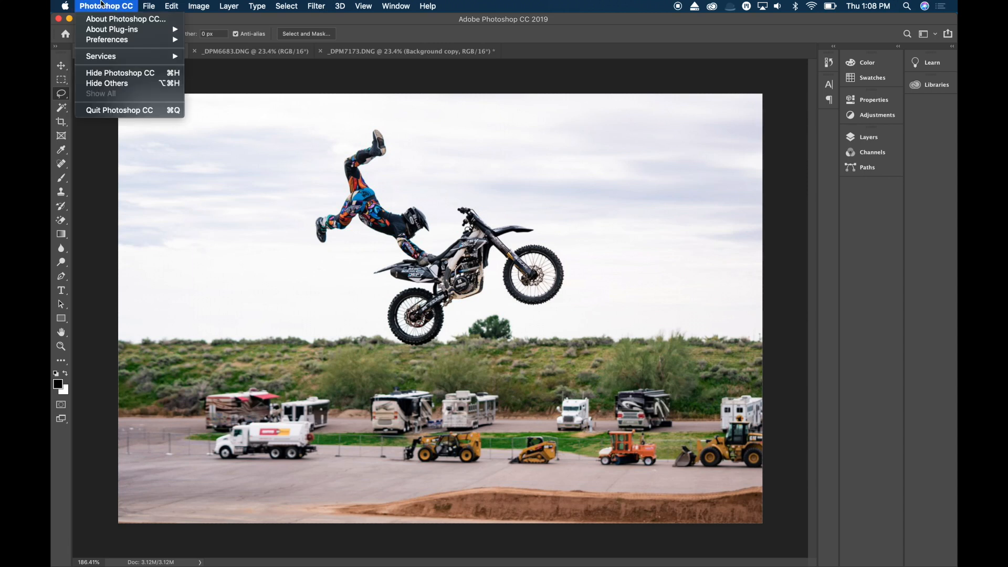
{"action": "left_click", "coordinate": [105, 19]}
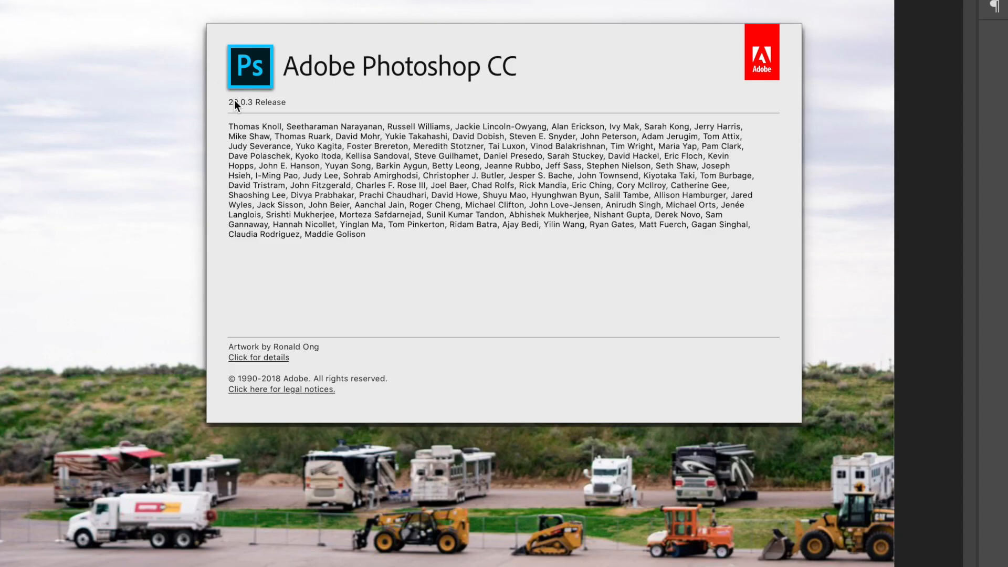
{"action": "left_click", "coordinate": [159, 70]}
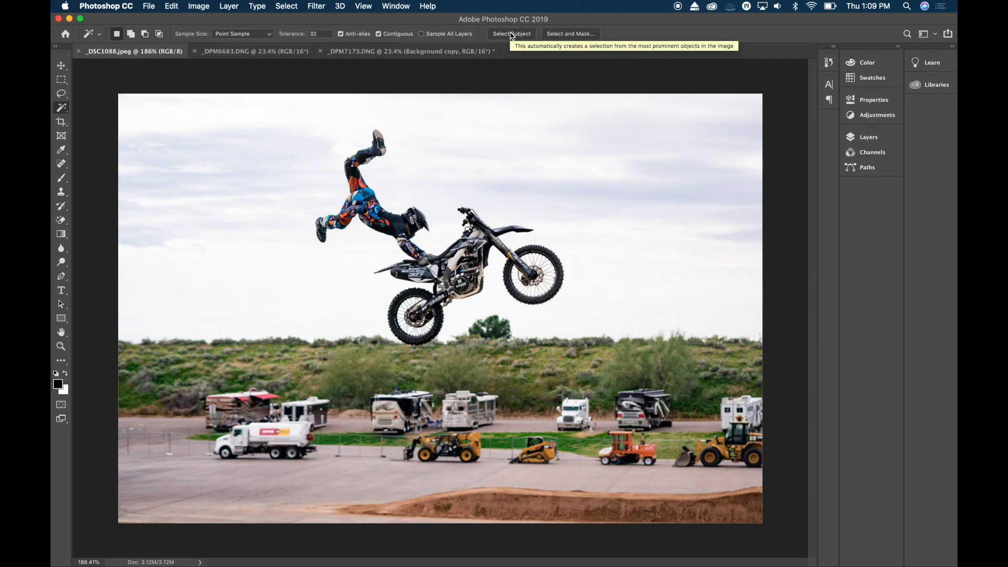
Step: Select the rider and motorcycle automatically with Select Subject and preview the selection in Quick Mask mode
{"action": "left_click", "coordinate": [511, 33]}
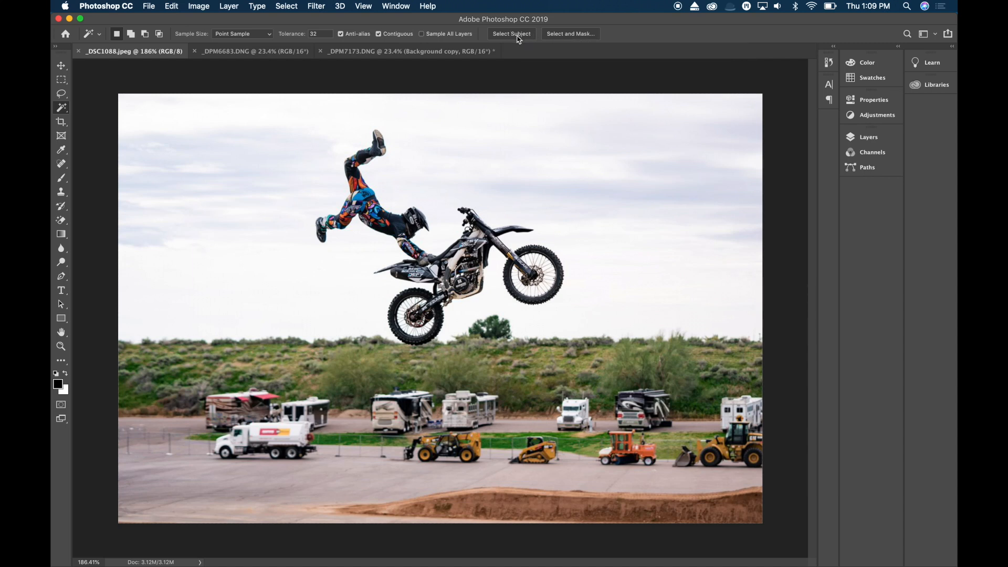
{"action": "left_click", "coordinate": [517, 38]}
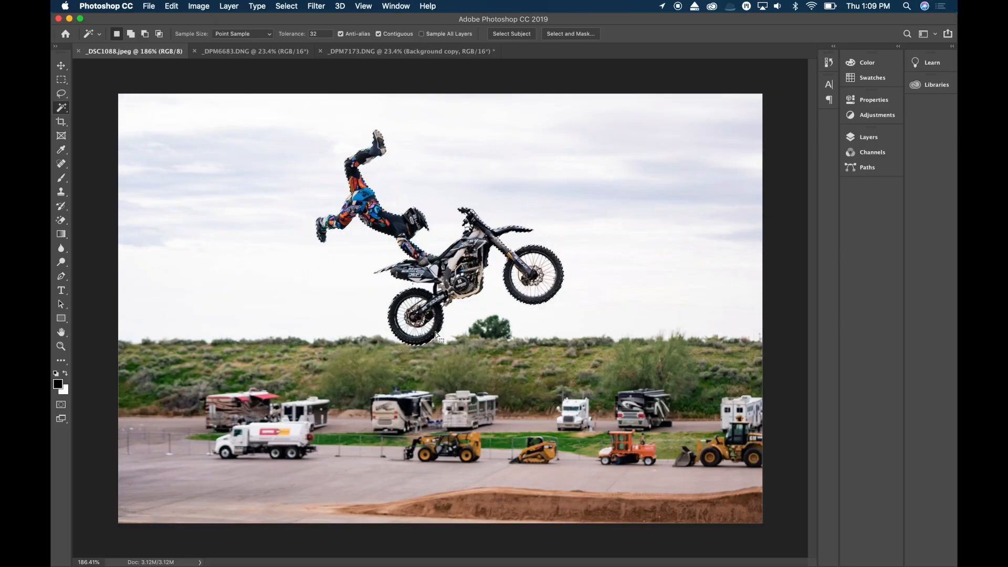
{"action": "key", "text": "q"}
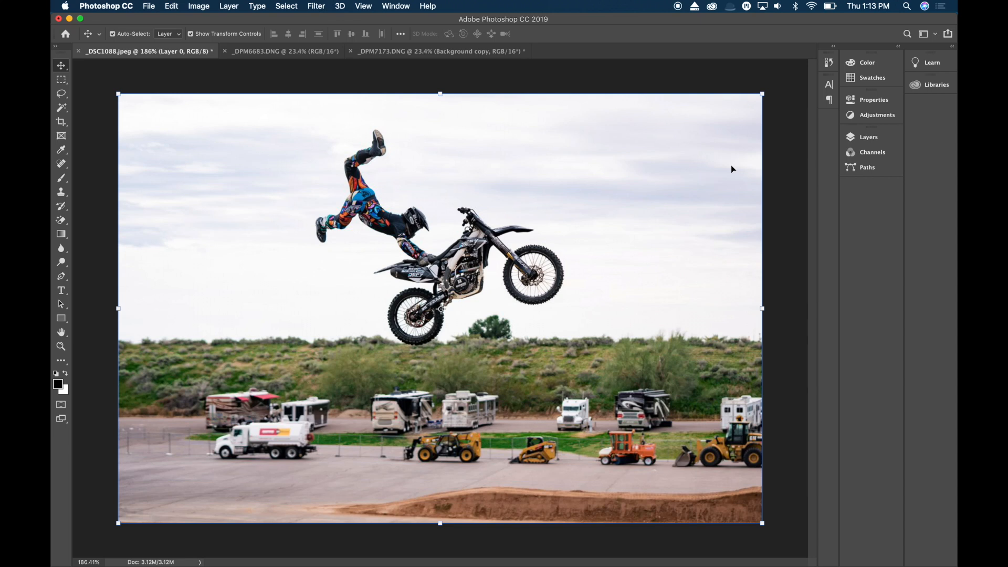
Step: Duplicate Layer 0 of the motocross photo and hide the original layer
{"action": "left_click", "coordinate": [62, 108]}
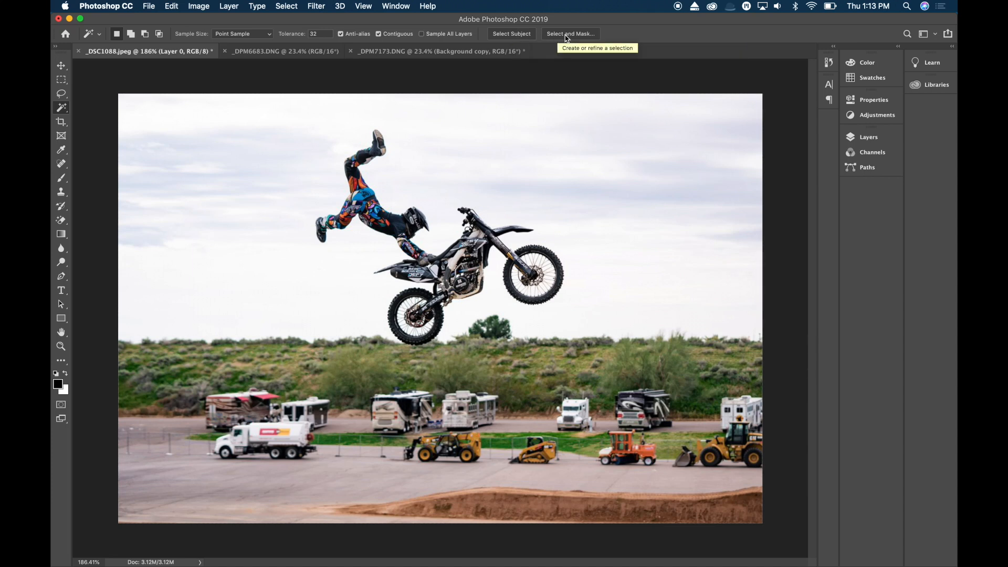
{"action": "left_click", "coordinate": [866, 137]}
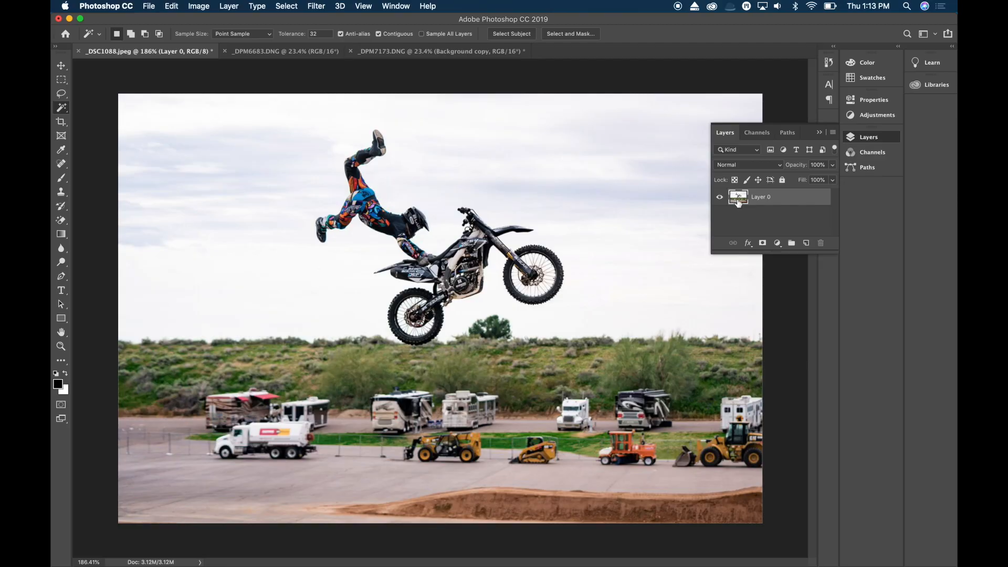
{"action": "key", "text": "super+j"}
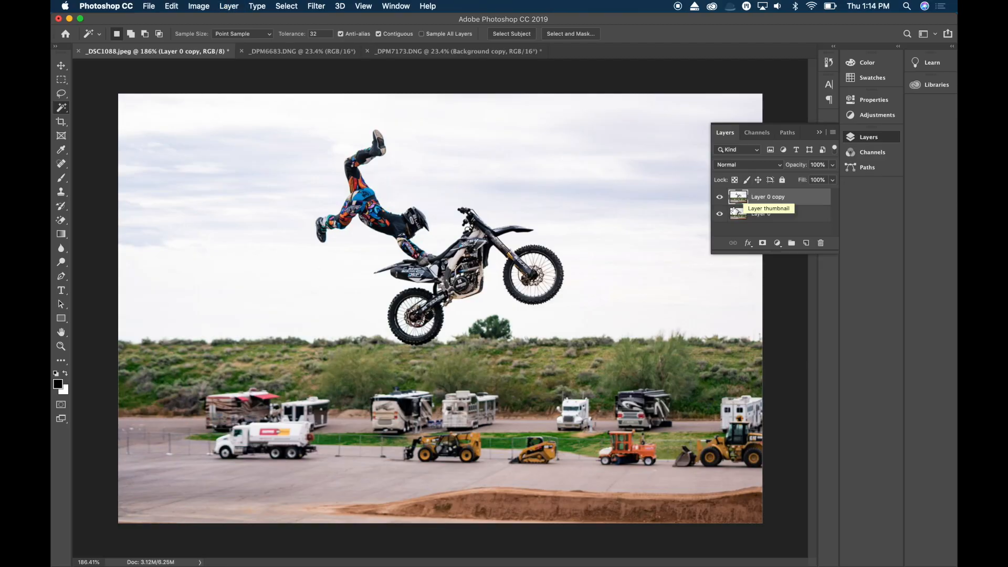
{"action": "left_click", "coordinate": [720, 215]}
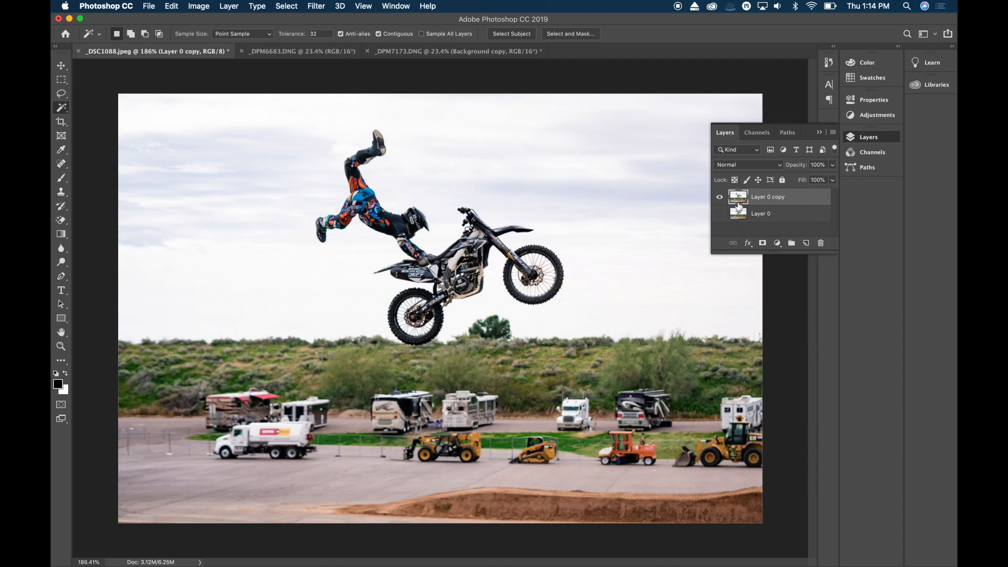
Step: Paint a quick selection over the motorcycle and the whole rider in Select and Mask with a size 30 brush
{"action": "left_click", "coordinate": [567, 35]}
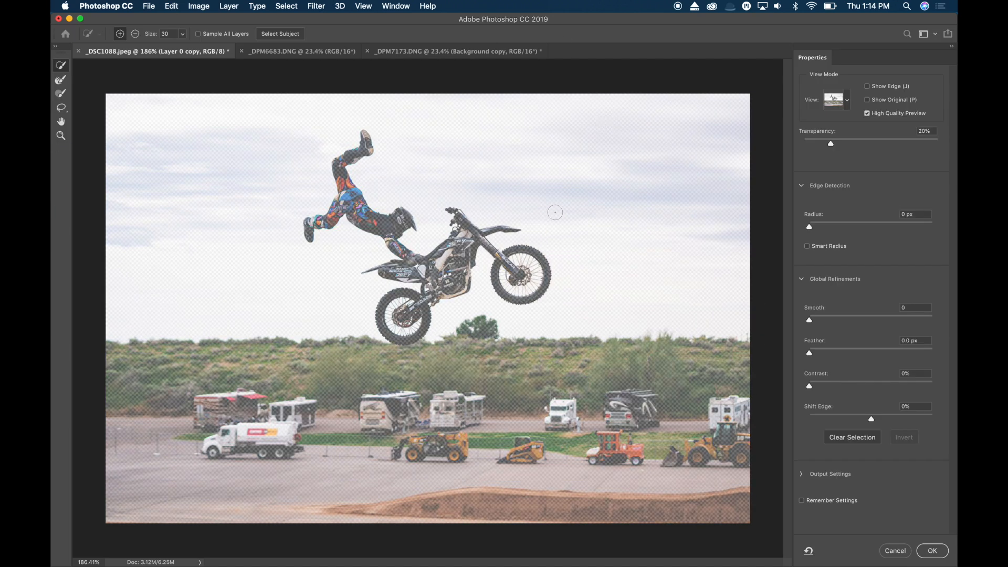
{"action": "mouse_move", "coordinate": [462, 260]}
{"action": "left_mouse_down"}
{"action": "mouse_move", "coordinate": [447, 273]}
{"action": "mouse_move", "coordinate": [462, 239]}
{"action": "mouse_move", "coordinate": [457, 210]}
{"action": "mouse_move", "coordinate": [505, 232]}
{"action": "mouse_move", "coordinate": [517, 273]}
{"action": "mouse_move", "coordinate": [530, 258]}
{"action": "mouse_move", "coordinate": [451, 283]}
{"action": "left_mouse_up"}
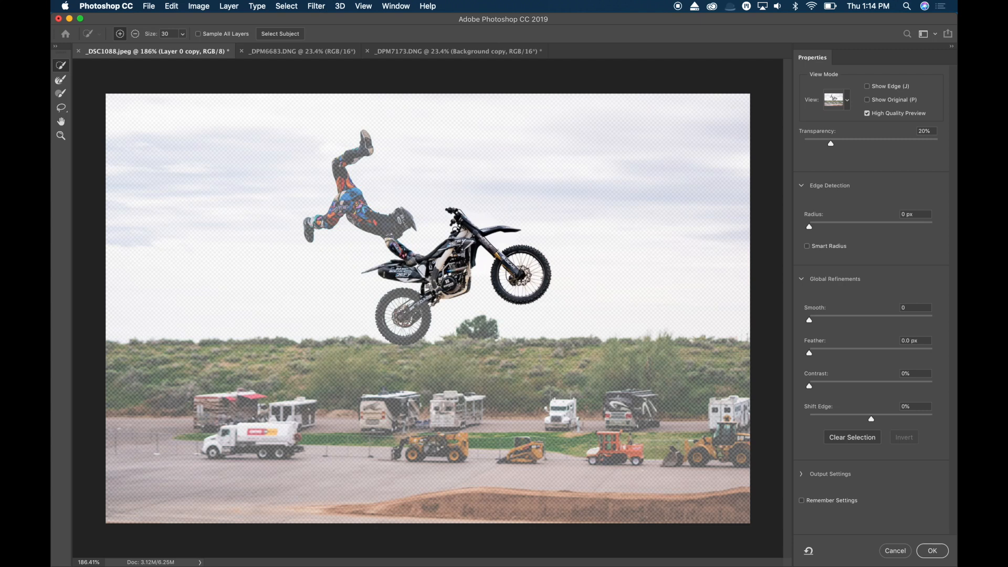
{"action": "mouse_move", "coordinate": [416, 248]}
{"action": "left_mouse_down"}
{"action": "mouse_move", "coordinate": [353, 202]}
{"action": "mouse_move", "coordinate": [339, 162]}
{"action": "mouse_move", "coordinate": [363, 140]}
{"action": "left_mouse_up"}
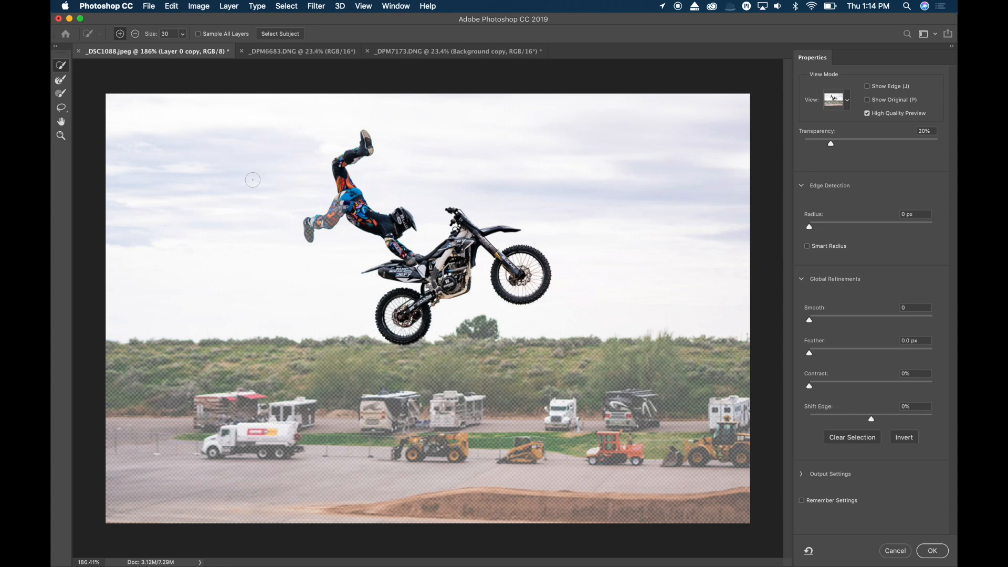
{"action": "left_click", "coordinate": [323, 221]}
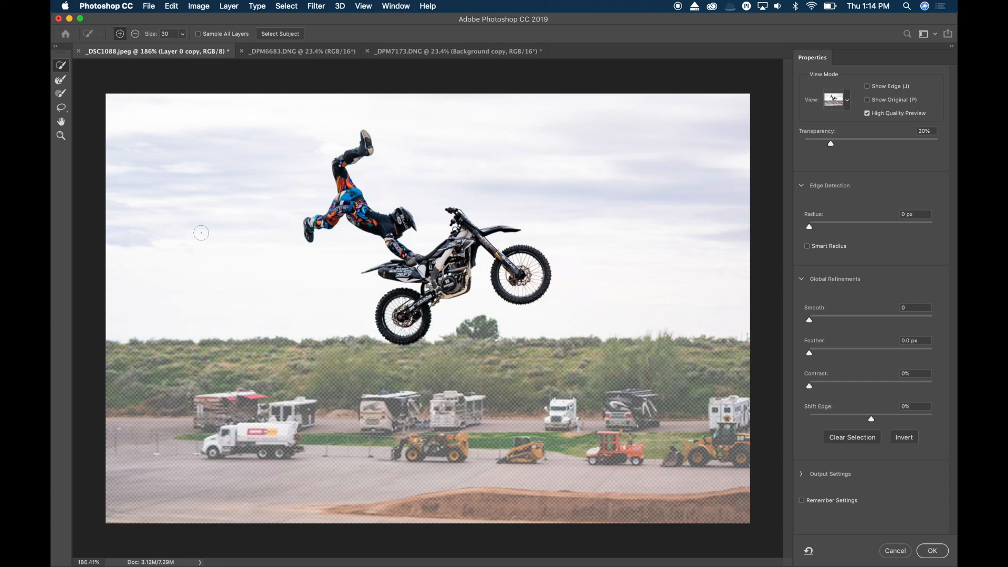
Step: Set the edge detection radius to 14 px and subtract the sky from the selection with a size 175 brush
{"action": "left_click_drag", "start_coordinate": [810, 228], "coordinate": [867, 231]}
{"action": "key", "text": "bracketright"}
{"action": "key", "text": "bracketright"}
{"action": "key", "text": "bracketright"}
{"action": "key", "text": "bracketright"}
{"action": "key", "text": "bracketright"}
{"action": "key", "text": "bracketright"}
{"action": "key", "text": "bracketright"}
{"action": "key", "text": "bracketright"}
{"action": "key", "text": "bracketright"}
{"action": "key", "text": "bracketright"}
{"action": "key", "text": "bracketright"}
{"action": "key", "text": "bracketright"}
{"action": "key", "text": "bracketright"}
{"action": "key", "text": "bracketright"}
{"action": "key", "text": "bracketright"}
{"action": "key", "text": "bracketright"}
{"action": "key", "text": "bracketleft"}
{"action": "key", "text": "bracketleft"}
{"action": "key", "text": "bracketleft"}
{"action": "key", "text": "bracketleft"}
{"action": "key", "text": "bracketleft"}
{"action": "key", "text": "bracketleft"}
{"action": "key", "text": "alt"}
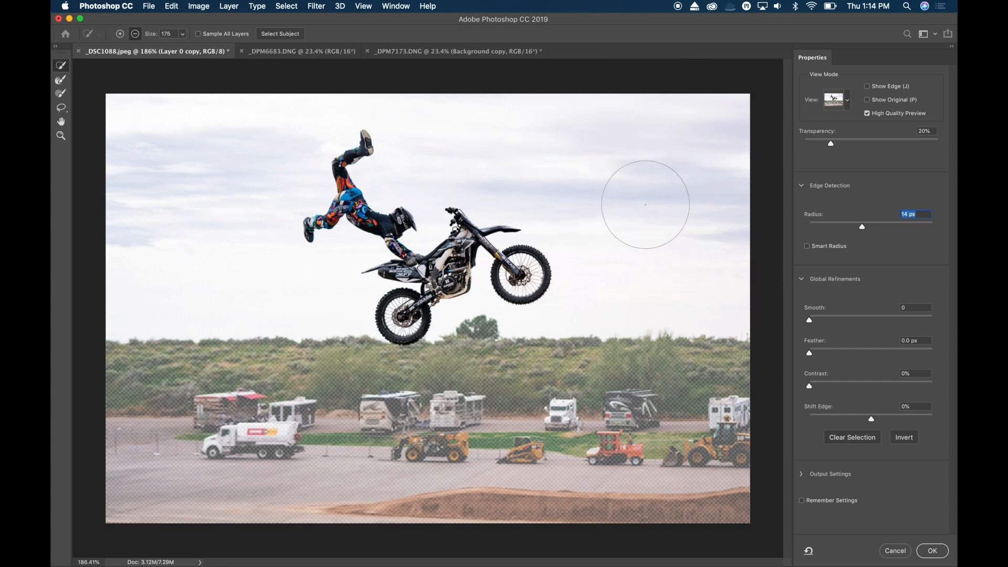
{"action": "mouse_move", "coordinate": [645, 204]}
{"action": "left_mouse_down"}
{"action": "mouse_move", "coordinate": [531, 139]}
{"action": "mouse_move", "coordinate": [442, 131]}
{"action": "mouse_move", "coordinate": [247, 128]}
{"action": "left_mouse_up"}
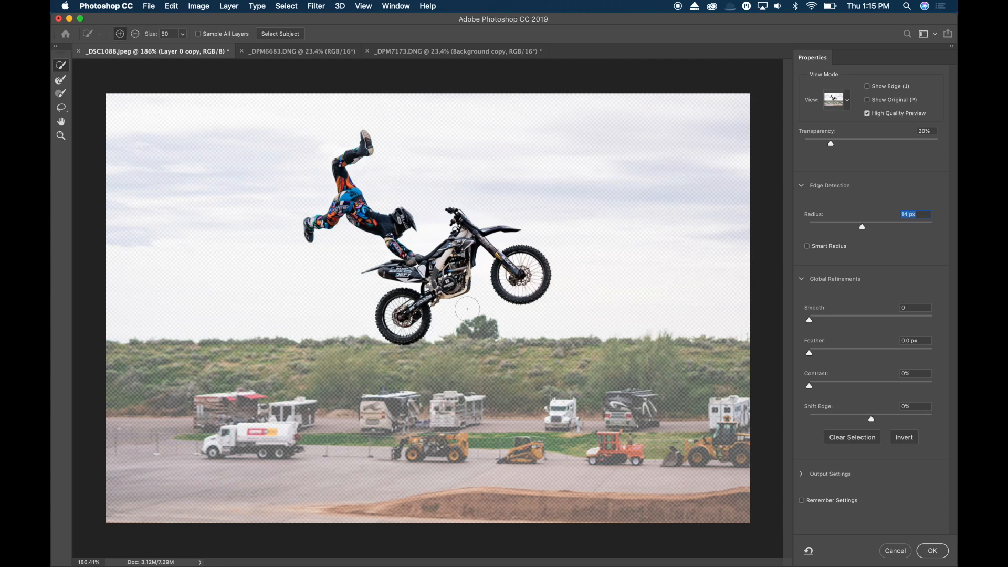
Step: Refine the selection around the motorcycle with a smaller subtracting brush and output it as a layer mask on Layer 0 copy
{"action": "key", "text": "bracketleft"}
{"action": "key", "text": "bracketleft"}
{"action": "key", "text": "bracketleft"}
{"action": "key", "text": "alt"}
{"action": "left_click", "coordinate": [936, 556]}
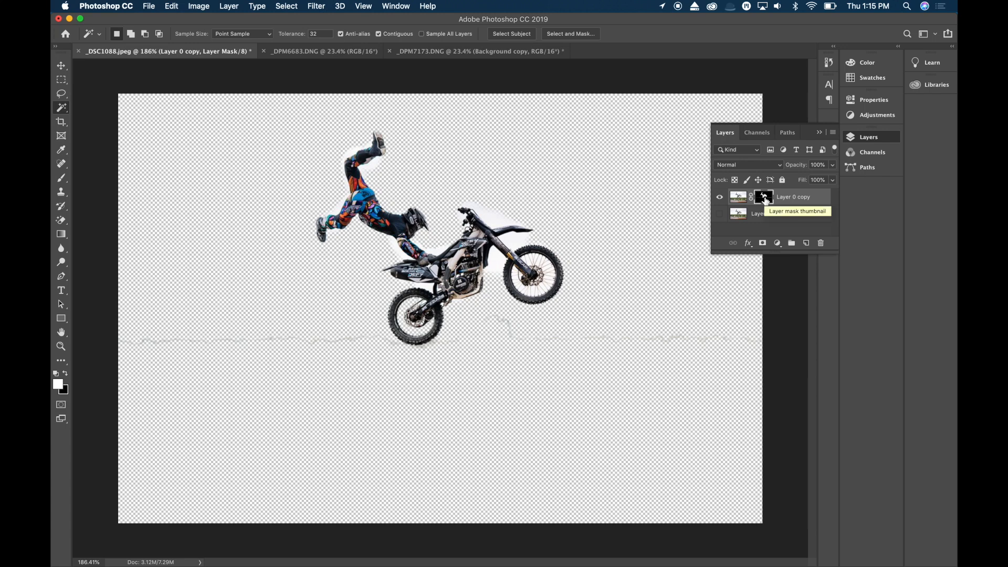
Step: Brush white on the layer mask to reveal the tree and bushes, and brush black along the horizon to hide all background remnants
{"action": "key", "text": "b"}
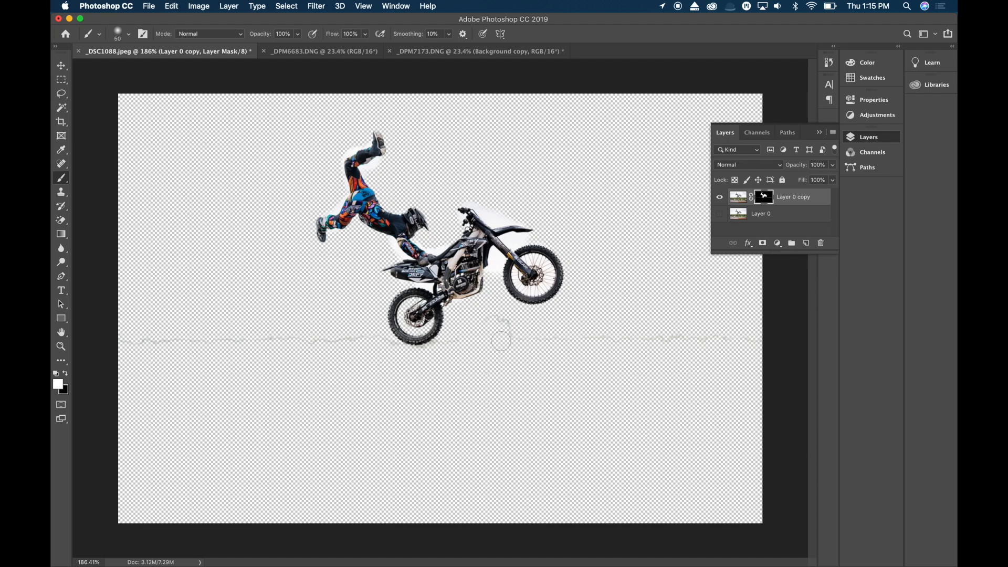
{"action": "left_click_drag", "start_coordinate": [498, 325], "coordinate": [578, 341]}
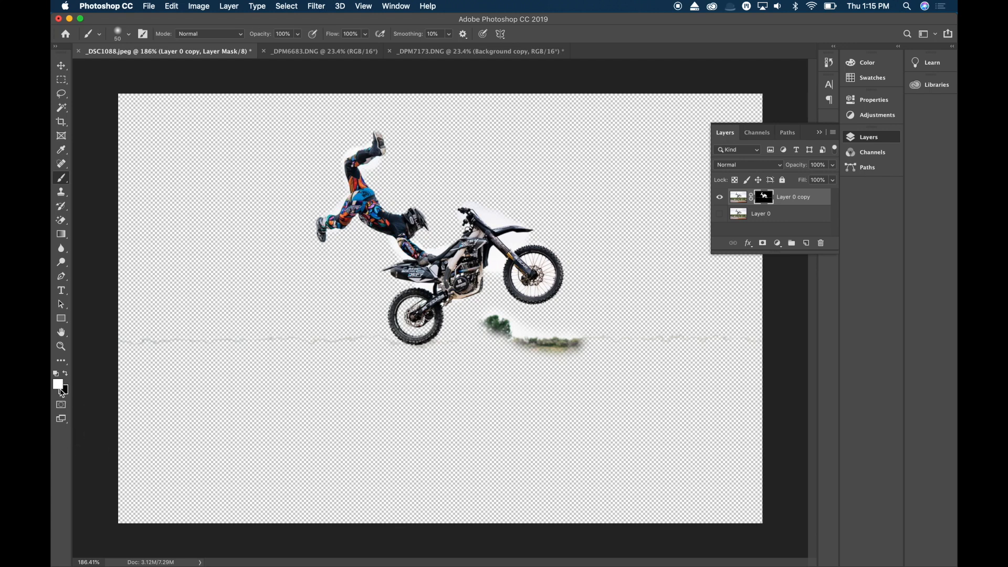
{"action": "key", "text": "x"}
{"action": "mouse_move", "coordinate": [122, 342]}
{"action": "left_mouse_down"}
{"action": "mouse_move", "coordinate": [342, 346]}
{"action": "mouse_move", "coordinate": [373, 337]}
{"action": "mouse_move", "coordinate": [439, 357]}
{"action": "mouse_move", "coordinate": [499, 317]}
{"action": "mouse_move", "coordinate": [529, 338]}
{"action": "mouse_move", "coordinate": [482, 324]}
{"action": "mouse_move", "coordinate": [532, 356]}
{"action": "mouse_move", "coordinate": [560, 332]}
{"action": "mouse_move", "coordinate": [550, 340]}
{"action": "mouse_move", "coordinate": [760, 331]}
{"action": "mouse_move", "coordinate": [586, 356]}
{"action": "mouse_move", "coordinate": [543, 351]}
{"action": "mouse_move", "coordinate": [670, 359]}
{"action": "mouse_move", "coordinate": [642, 373]}
{"action": "left_mouse_up"}
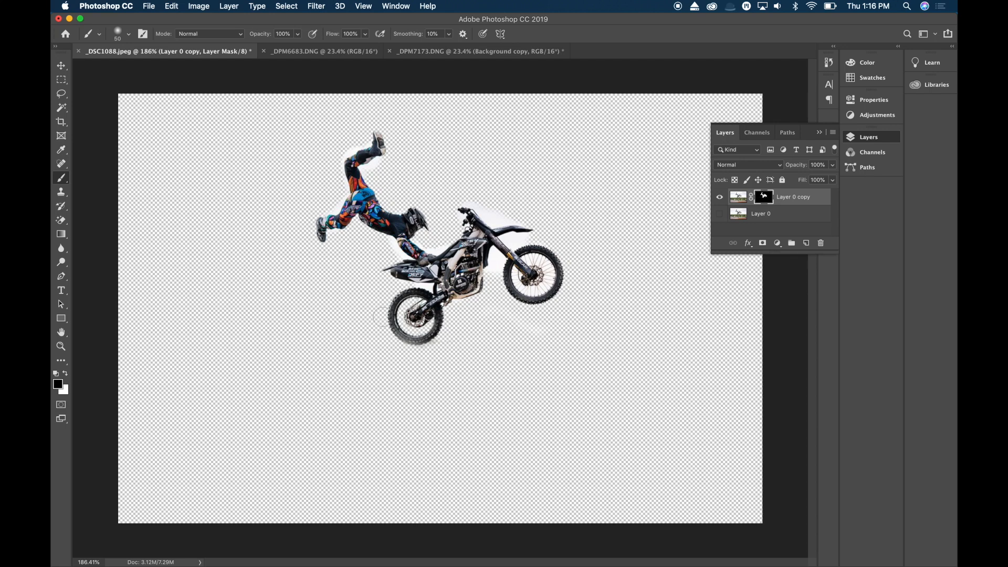
Step: Brush white on the layer mask over the rear wheel to restore its lower edge, and switch back to black
{"action": "key", "text": "x"}
{"action": "left_click_drag", "start_coordinate": [428, 330], "coordinate": [402, 334]}
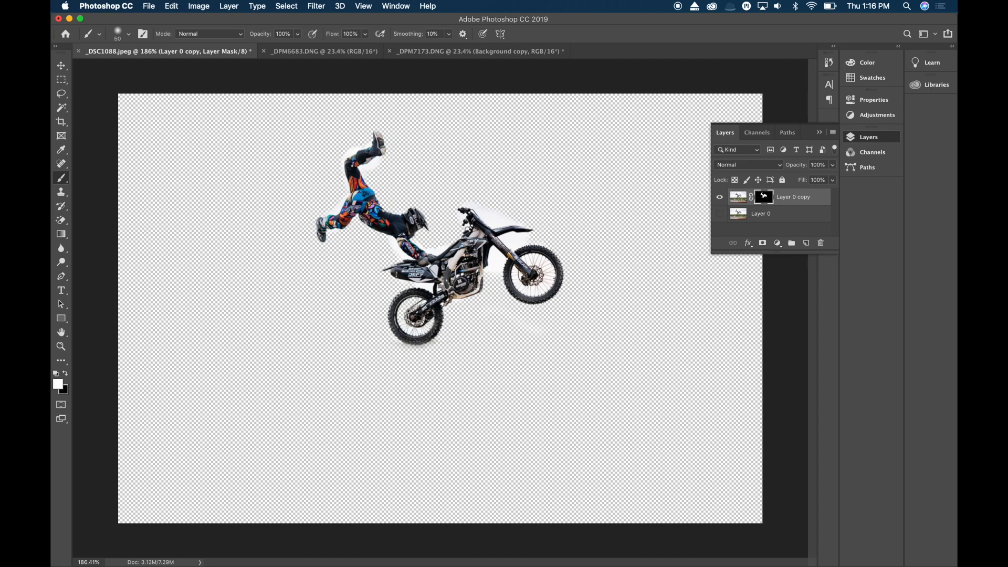
{"action": "key", "text": "x"}
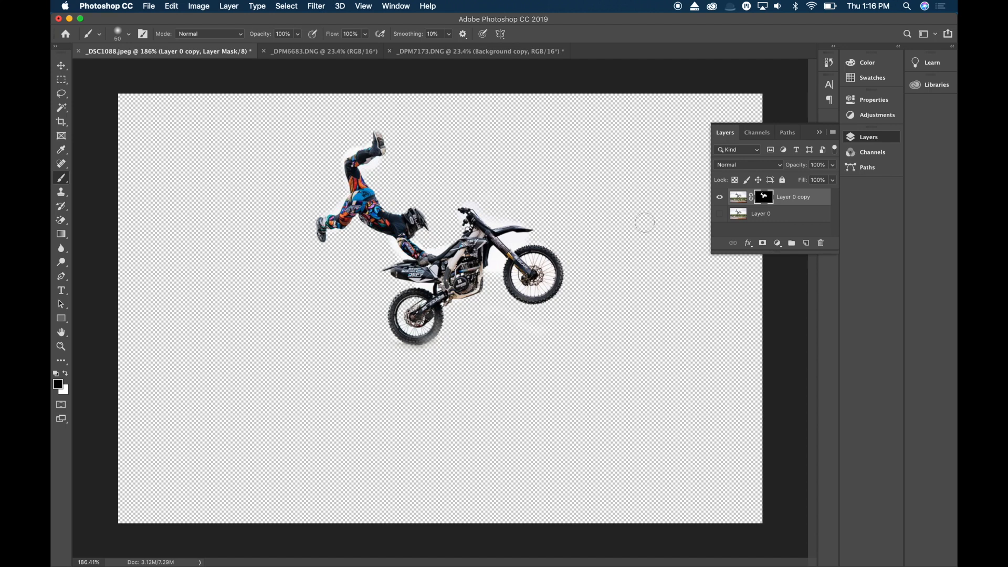
Step: Show only Layer 0, lasso the rider and motorcycle, and replace them using a Content-Aware fill at 100% opacity
{"action": "left_click", "coordinate": [720, 199]}
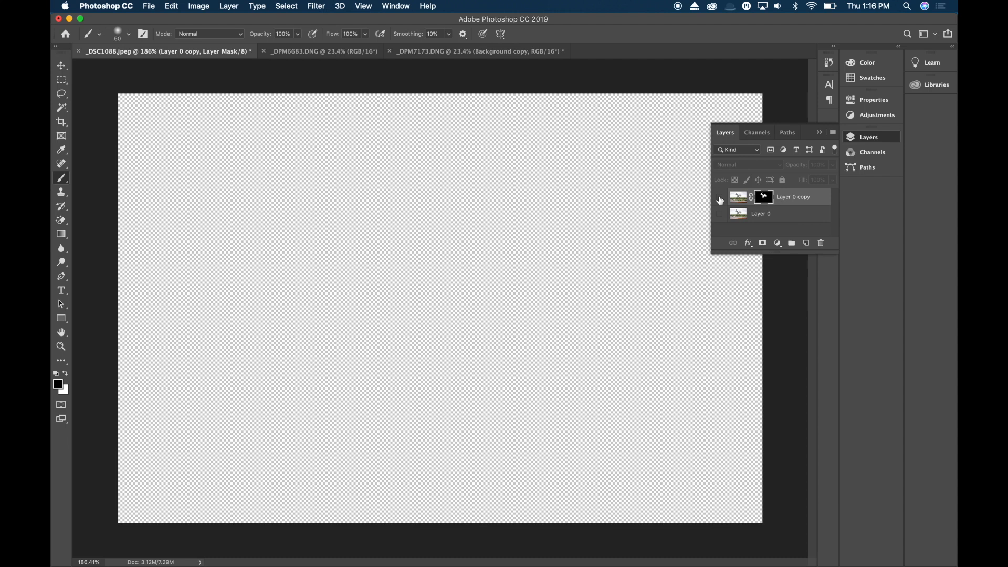
{"action": "left_click", "coordinate": [719, 214]}
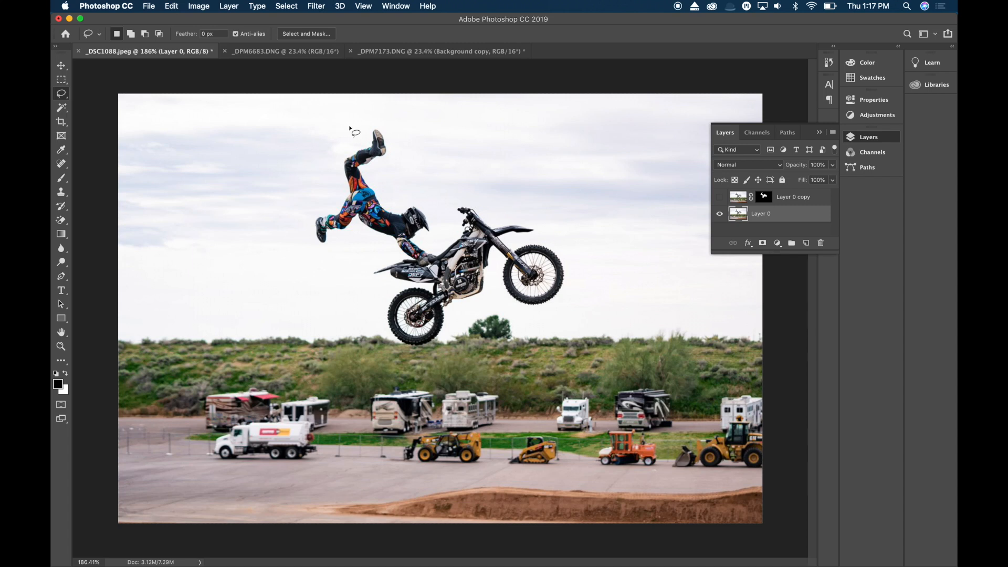
{"action": "mouse_move", "coordinate": [354, 125]}
{"action": "left_mouse_down"}
{"action": "mouse_move", "coordinate": [325, 170]}
{"action": "mouse_move", "coordinate": [334, 183]}
{"action": "mouse_move", "coordinate": [307, 216]}
{"action": "mouse_move", "coordinate": [305, 246]}
{"action": "mouse_move", "coordinate": [335, 257]}
{"action": "mouse_move", "coordinate": [343, 245]}
{"action": "mouse_move", "coordinate": [381, 242]}
{"action": "mouse_move", "coordinate": [357, 267]}
{"action": "mouse_move", "coordinate": [357, 290]}
{"action": "mouse_move", "coordinate": [382, 290]}
{"action": "mouse_move", "coordinate": [378, 325]}
{"action": "mouse_move", "coordinate": [395, 347]}
{"action": "mouse_move", "coordinate": [433, 354]}
{"action": "mouse_move", "coordinate": [479, 300]}
{"action": "mouse_move", "coordinate": [552, 312]}
{"action": "mouse_move", "coordinate": [578, 303]}
{"action": "mouse_move", "coordinate": [589, 282]}
{"action": "mouse_move", "coordinate": [579, 256]}
{"action": "mouse_move", "coordinate": [540, 215]}
{"action": "mouse_move", "coordinate": [492, 200]}
{"action": "mouse_move", "coordinate": [436, 204]}
{"action": "mouse_move", "coordinate": [405, 180]}
{"action": "mouse_move", "coordinate": [401, 136]}
{"action": "mouse_move", "coordinate": [355, 127]}
{"action": "left_mouse_up"}
{"action": "key", "text": "shift+BackSpace"}
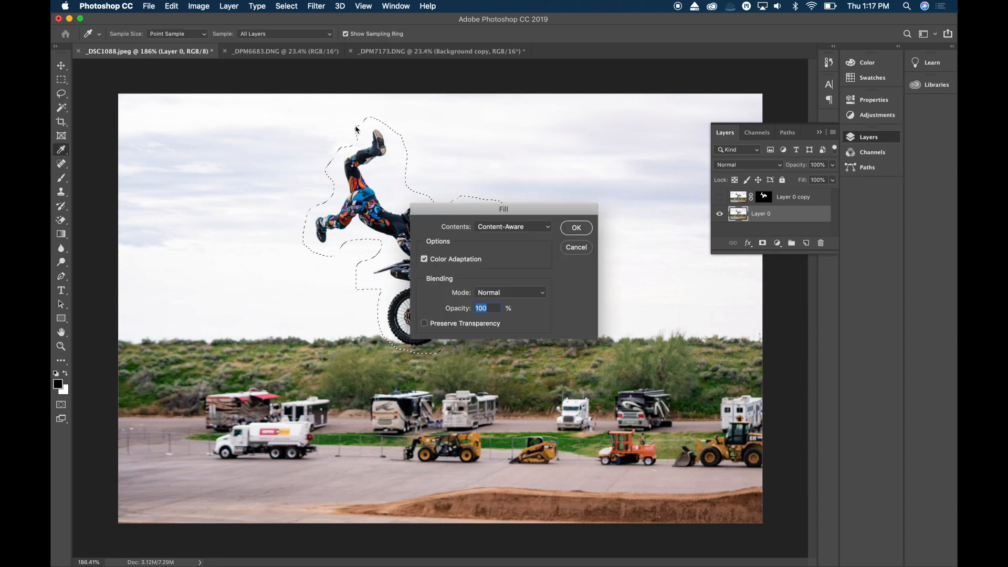
{"action": "key", "text": "Return"}
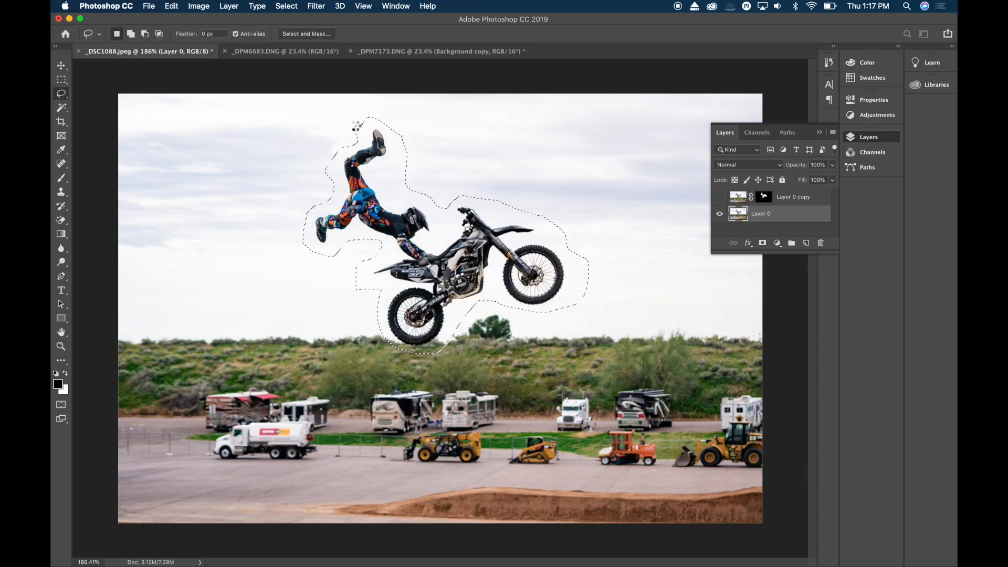
{"action": "key", "text": "super+d"}
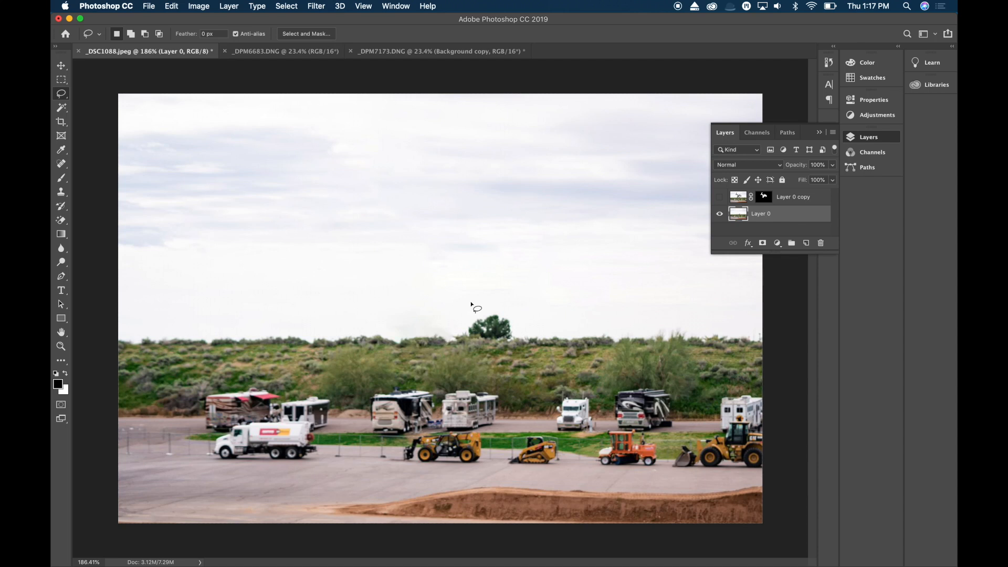
Step: Show Layer 0 copy and transform its rider and motorcycle to about 98% width and 96% height, placed higher above the horizon
{"action": "left_click", "coordinate": [720, 197]}
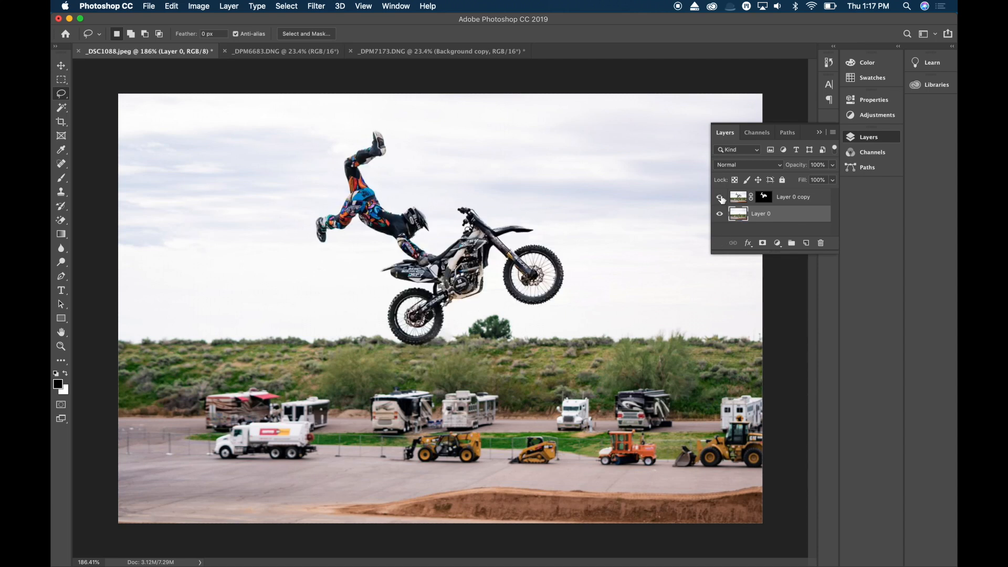
{"action": "left_click", "coordinate": [739, 197]}
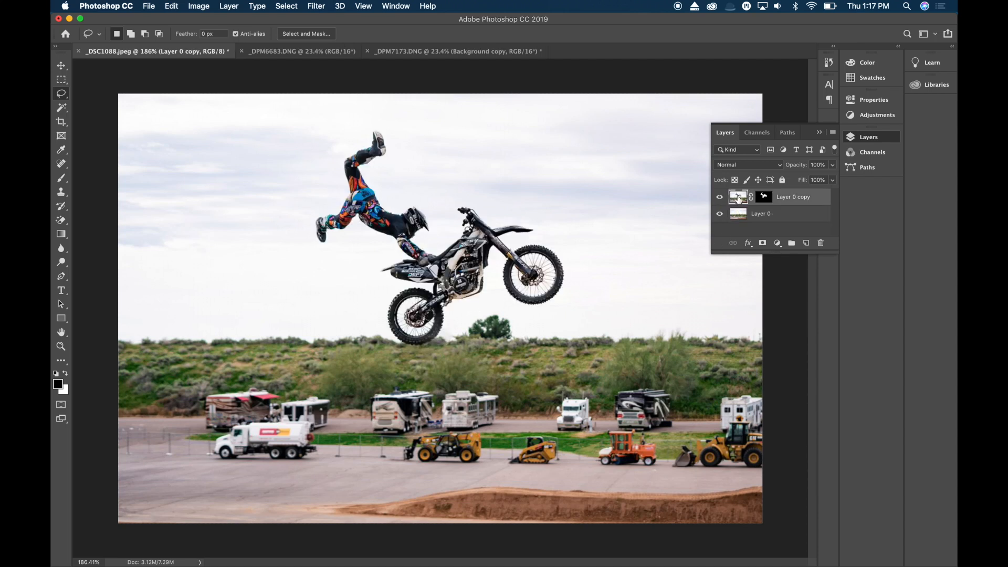
{"action": "key", "text": "v"}
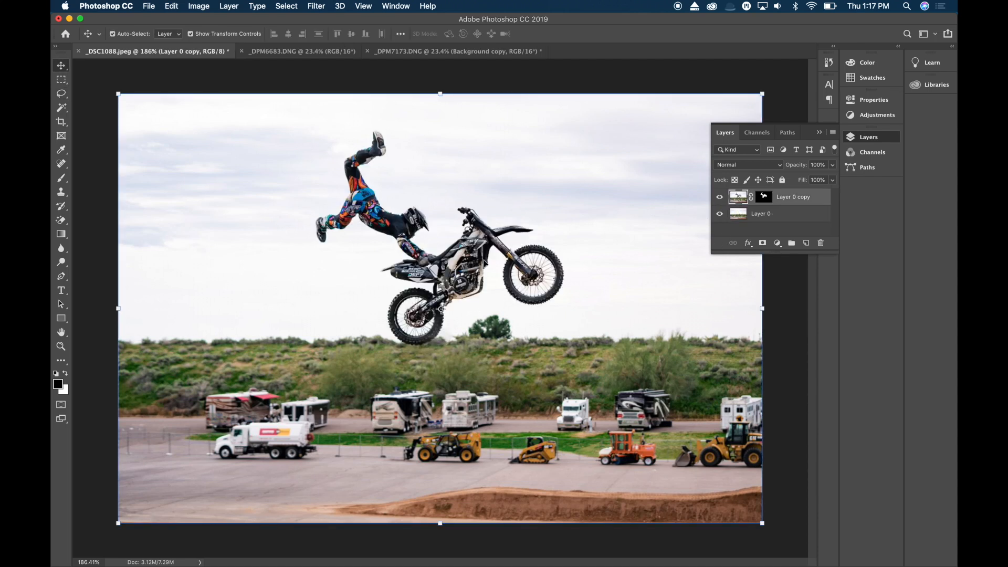
{"action": "left_click_drag", "start_coordinate": [453, 280], "coordinate": [452, 254]}
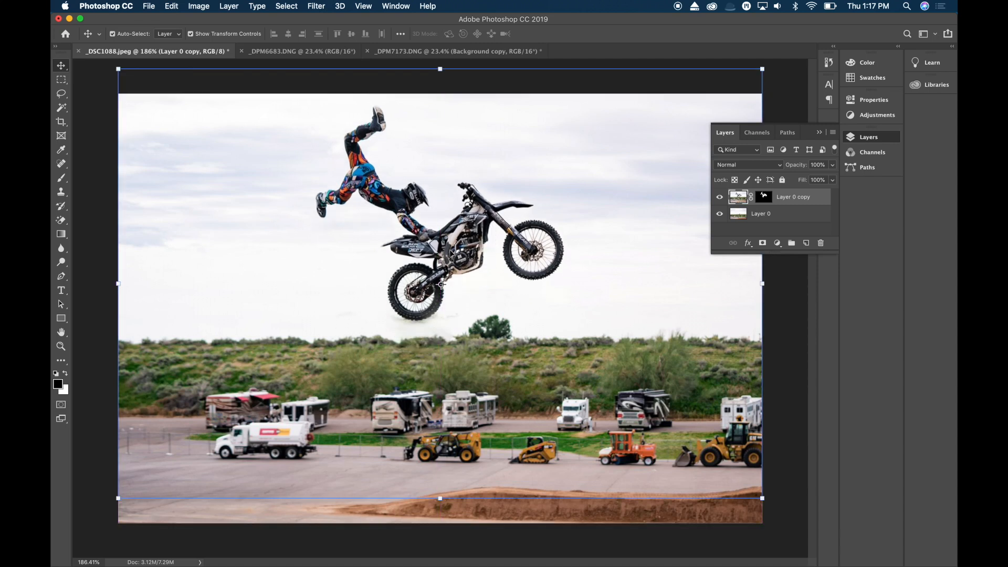
{"action": "left_click_drag", "start_coordinate": [762, 499], "coordinate": [749, 484]}
{"action": "left_click_drag", "start_coordinate": [427, 232], "coordinate": [440, 233]}
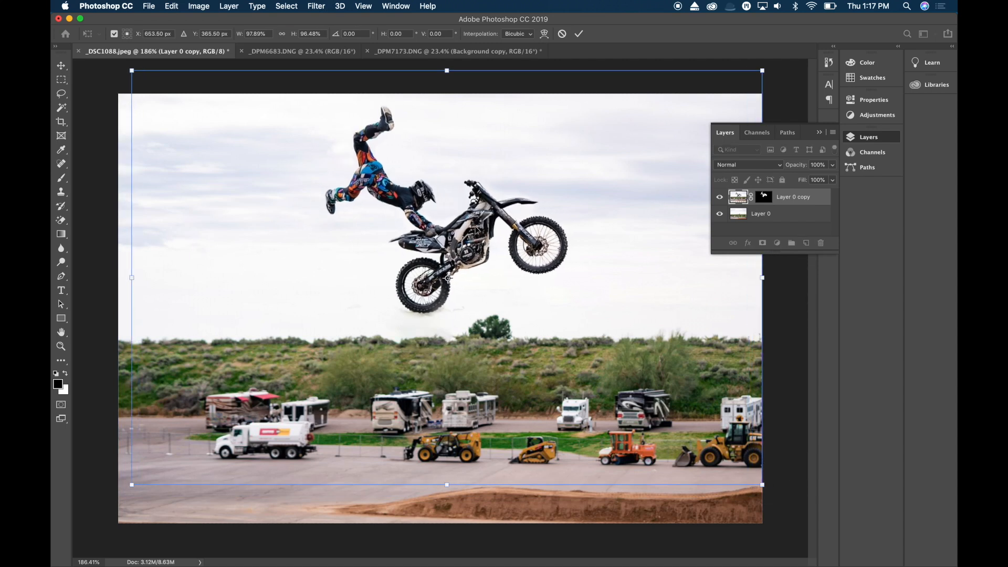
Step: Brush black on the Layer 0 copy mask beneath the rear wheel to hide the leftover background smudge
{"action": "left_click", "coordinate": [760, 197]}
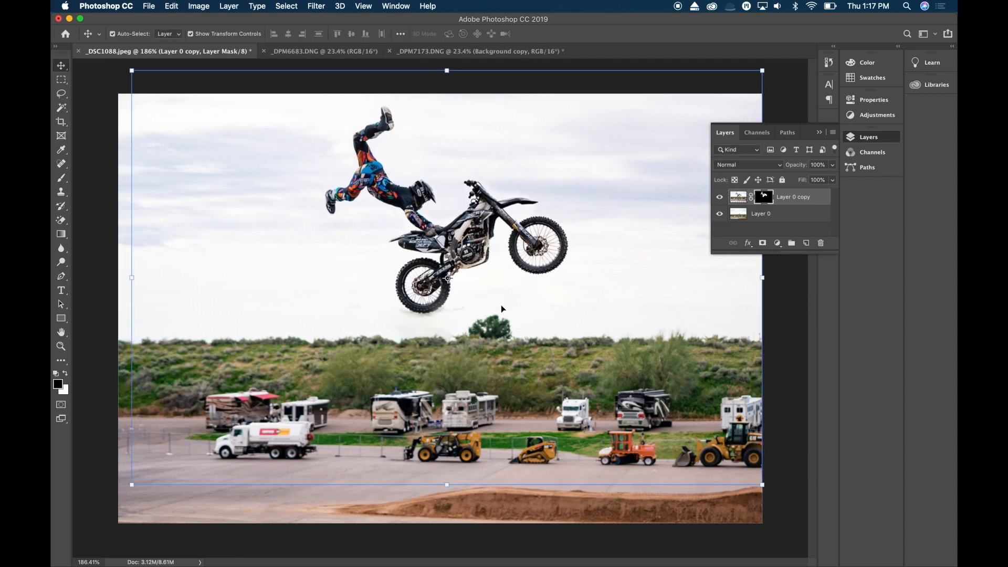
{"action": "key", "text": "b"}
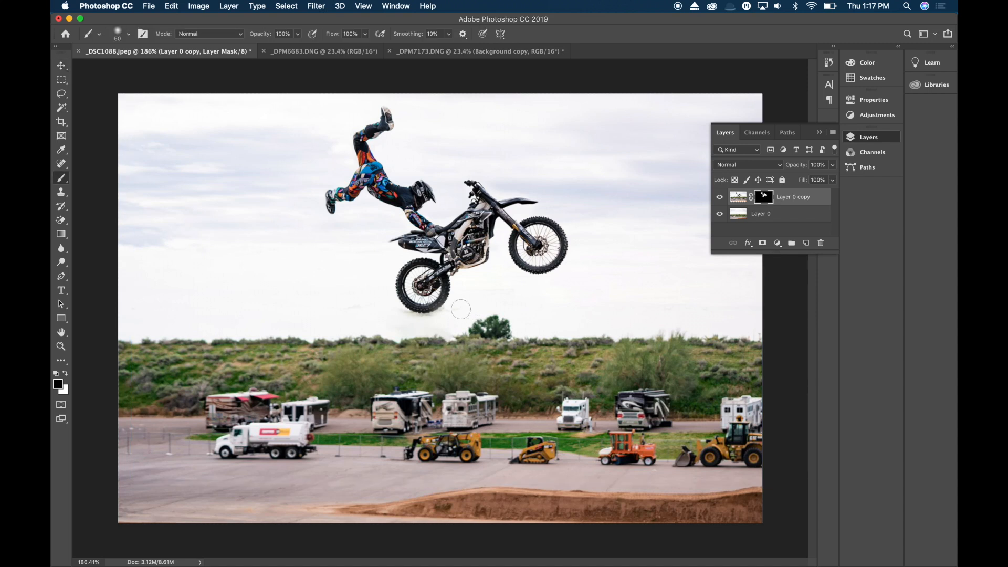
{"action": "left_click_drag", "start_coordinate": [442, 318], "coordinate": [419, 325]}
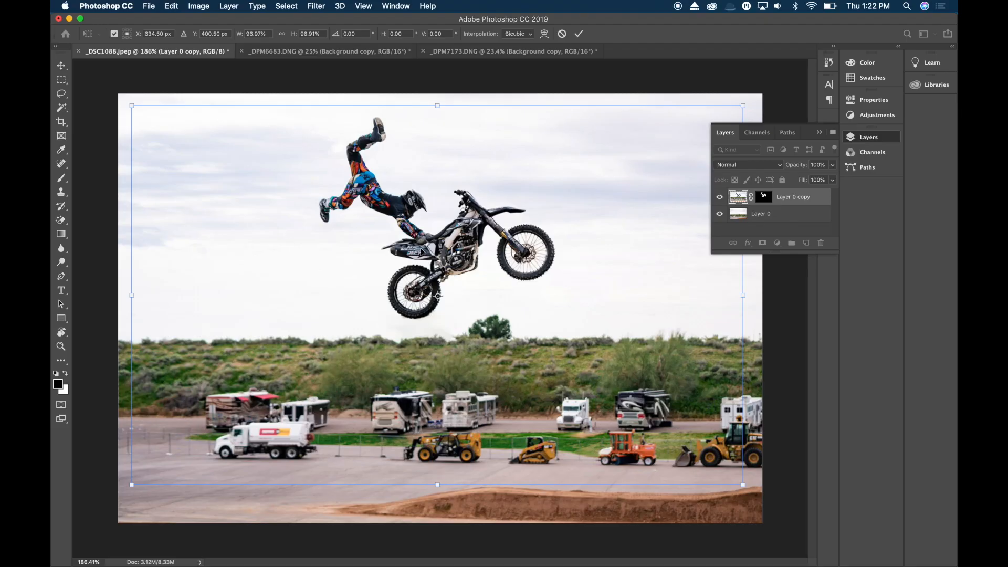
Step: Scale the rider and motorcycle on Layer 0 copy down slightly more and reposition them farther right and higher in the sky
{"action": "left_click_drag", "start_coordinate": [426, 222], "coordinate": [441, 222]}
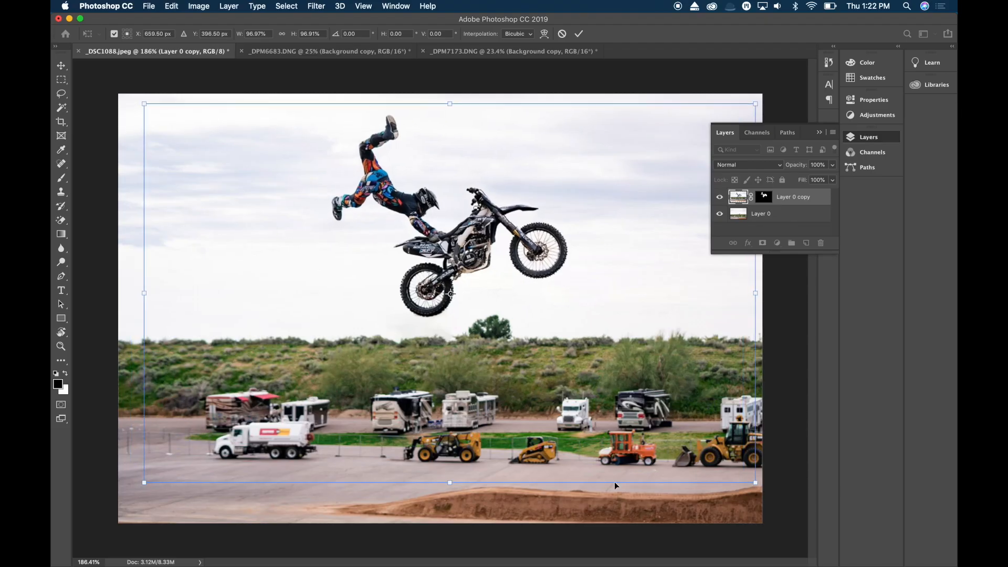
{"action": "left_click_drag", "start_coordinate": [754, 482], "coordinate": [746, 472]}
{"action": "left_click_drag", "start_coordinate": [449, 237], "coordinate": [452, 235]}
{"action": "key", "text": "Return"}
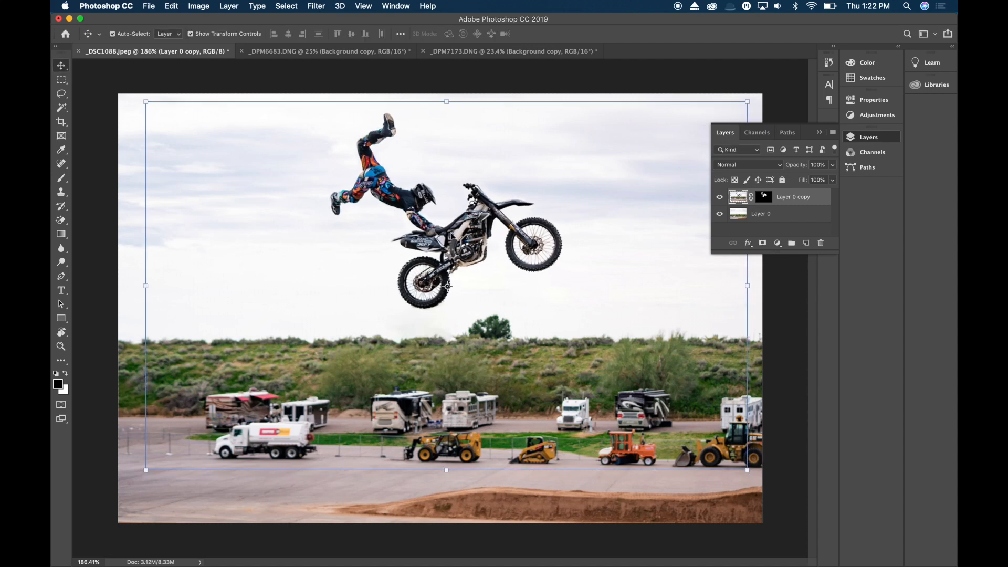